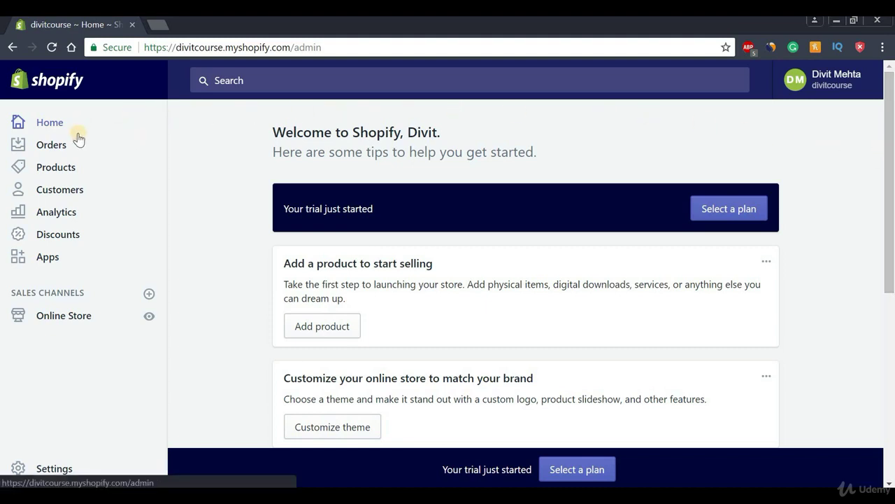
# - Open the online store's Themes page and scroll down to the More themes section
pyautogui.click(72, 321)
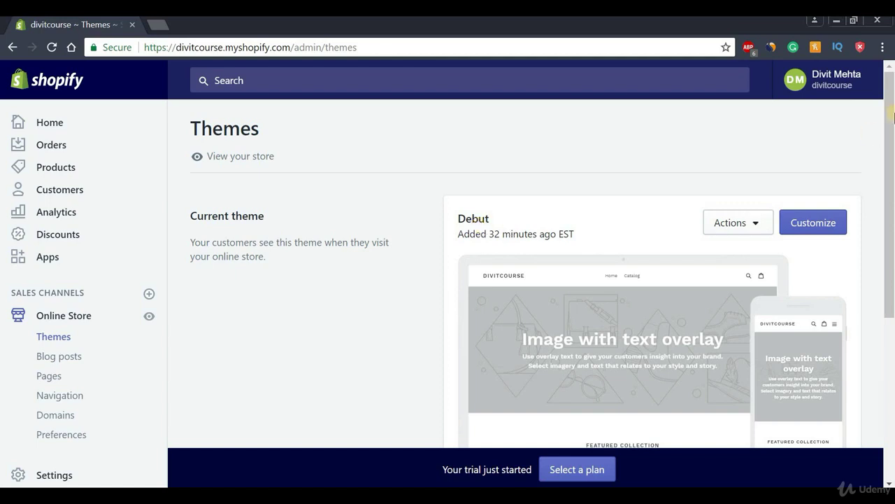
pyautogui.moveTo(891, 119); pyautogui.dragTo(892, 273)
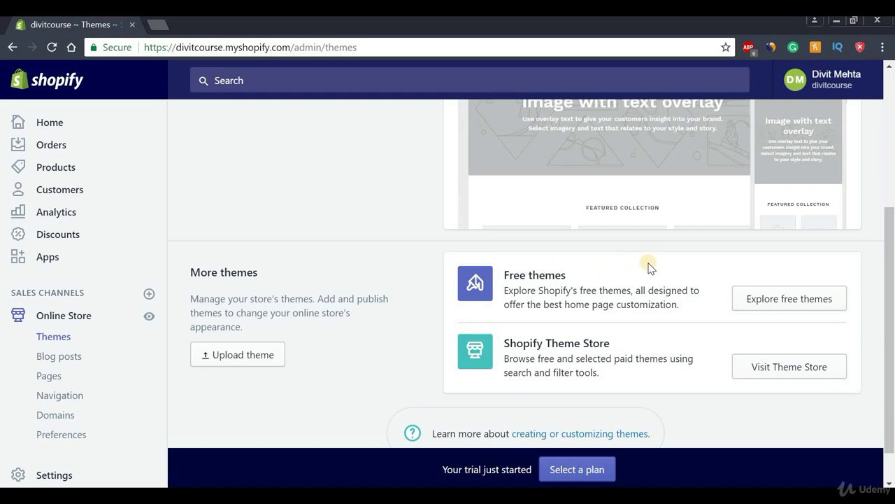
# - Open the free themes gallery, preview Simple's Beauty and Light styles, then go back
pyautogui.click(773, 306)
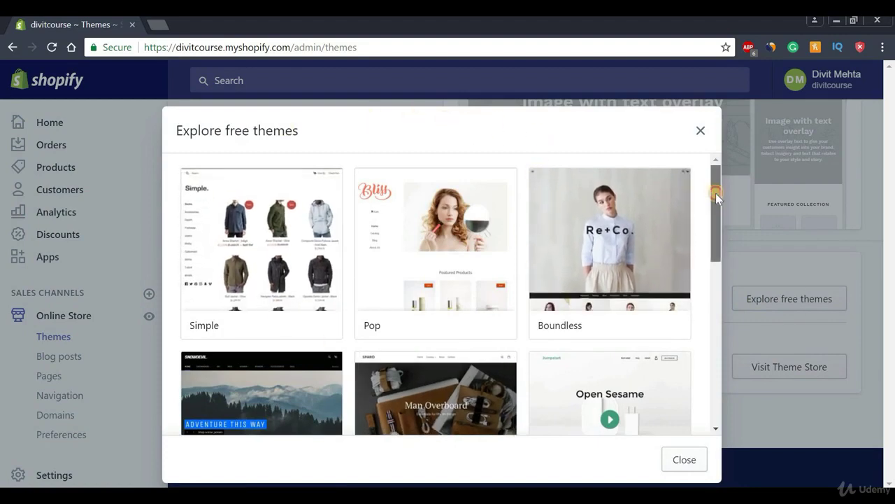
pyautogui.moveTo(716, 193)
pyautogui.mouseDown()
pyautogui.moveTo(712, 347)
pyautogui.moveTo(719, 183)
pyautogui.mouseUp()
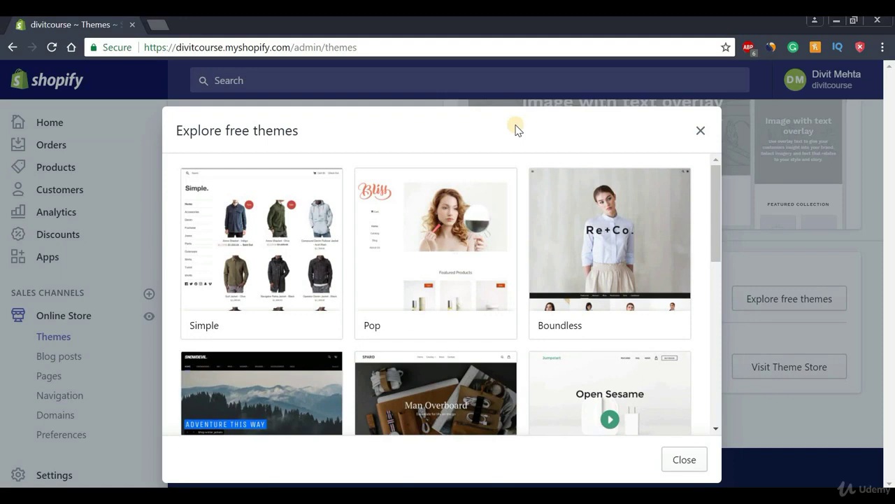
pyautogui.click(274, 228)
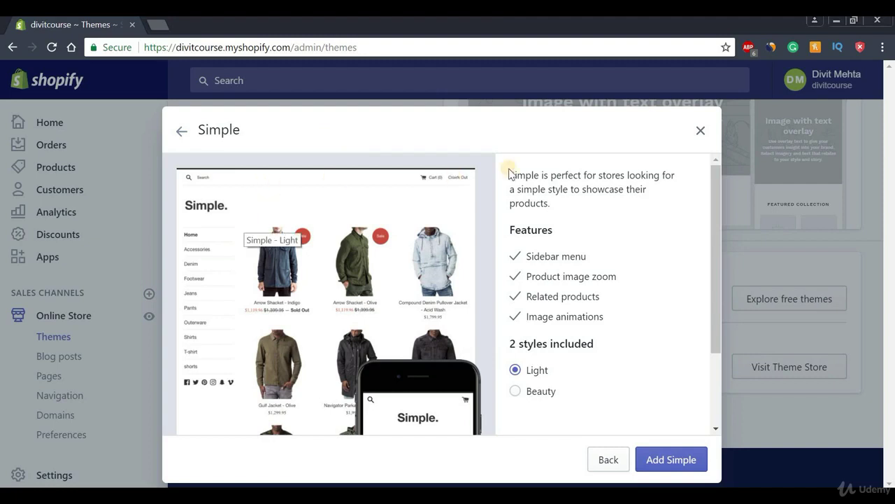
pyautogui.click(515, 391)
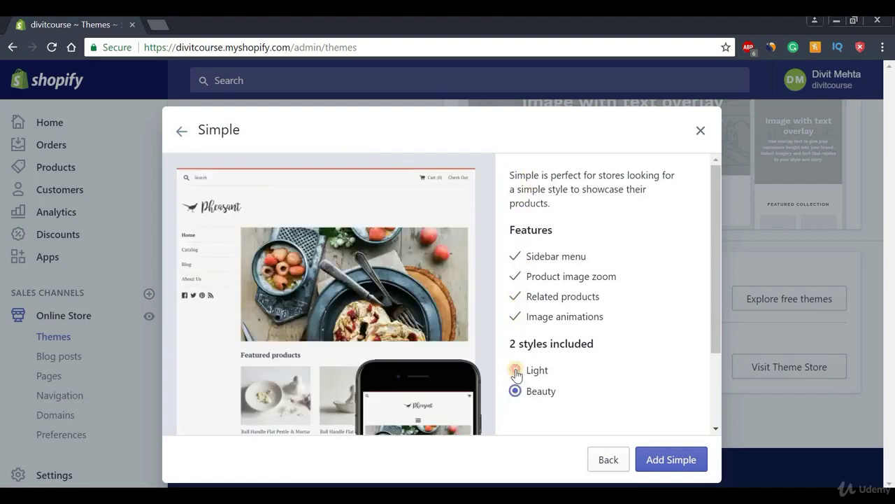
pyautogui.click(515, 371)
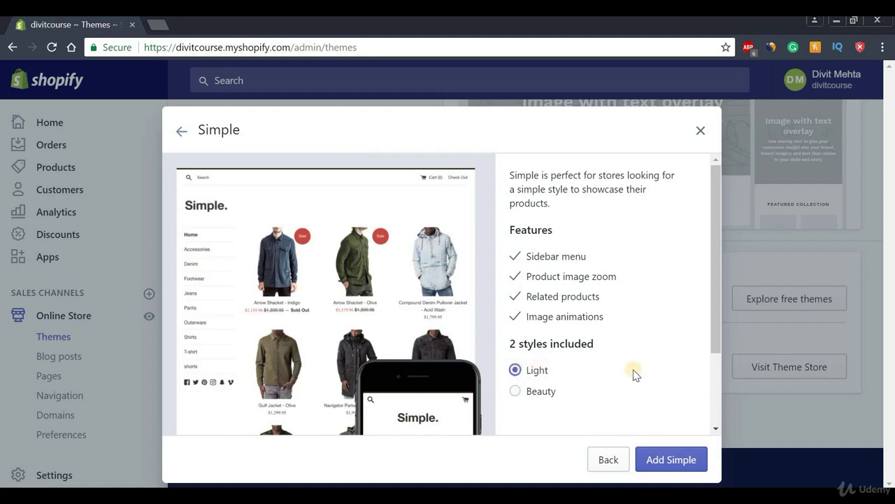
pyautogui.click(673, 460)
# - Return to the full free themes grid and open the live Debut theme's details
pyautogui.click(180, 134)
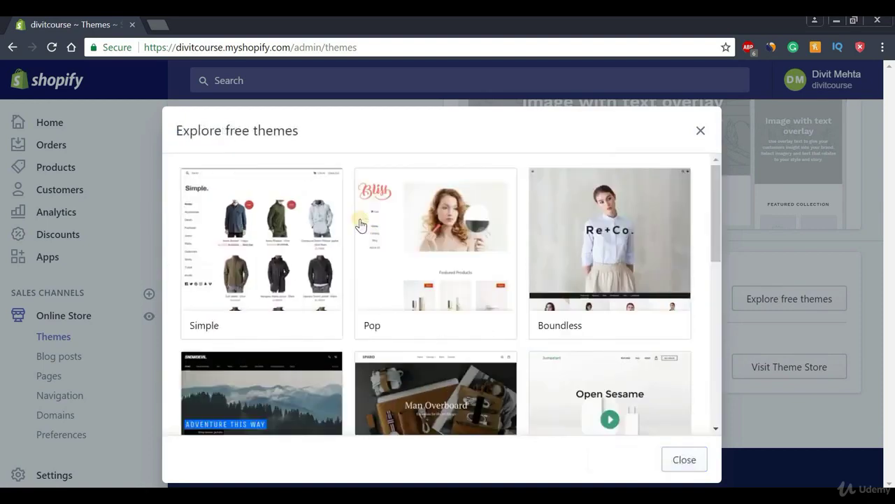
pyautogui.moveTo(718, 227); pyautogui.dragTo(717, 264)
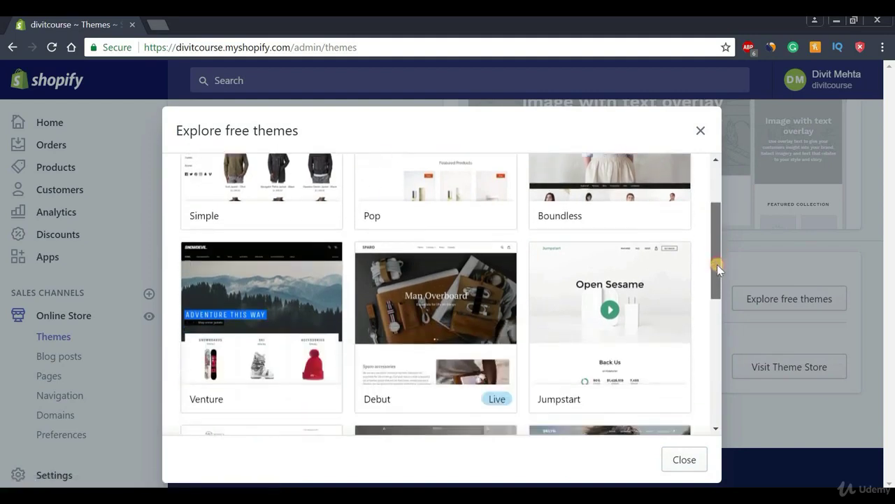
pyautogui.click(410, 265)
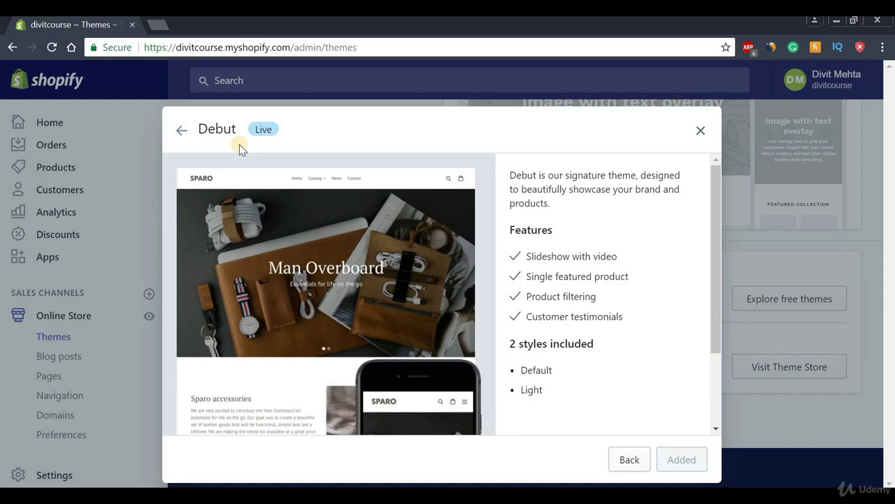
# - Close the free themes gallery and browse the live Debut storefront in a new tab
pyautogui.click(700, 131)
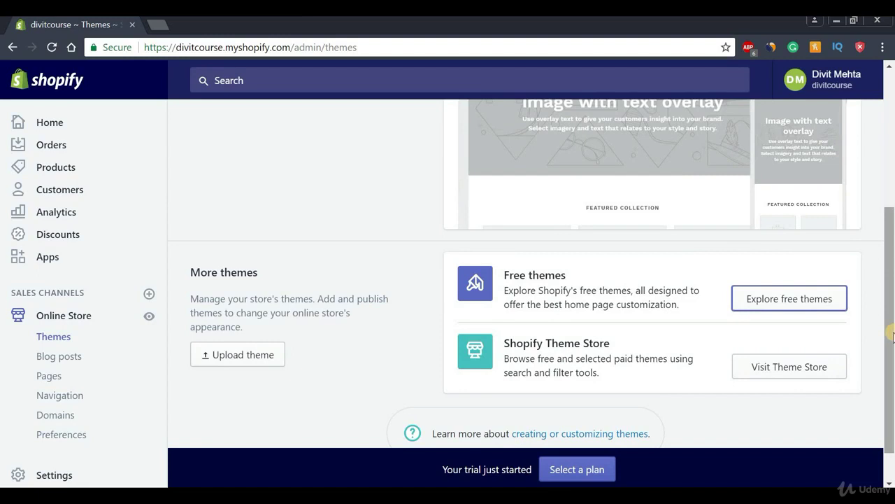
pyautogui.moveTo(892, 337); pyautogui.dragTo(891, 168)
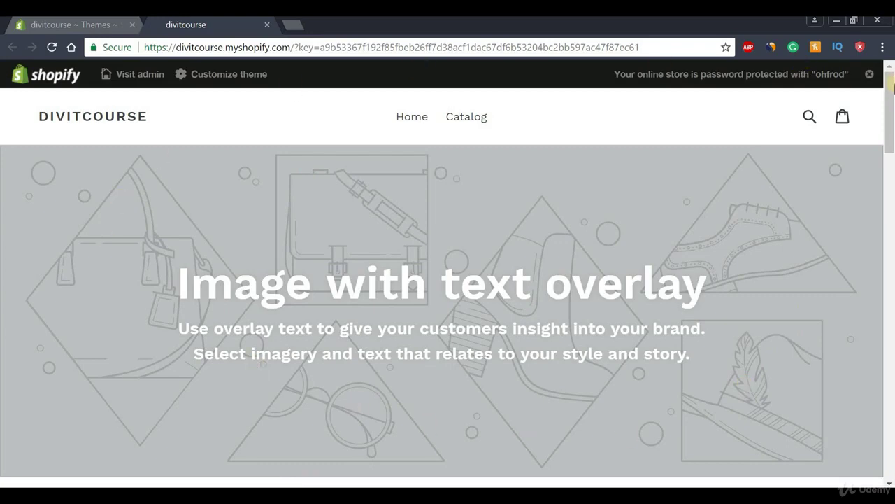
pyautogui.moveTo(891, 96)
pyautogui.mouseDown()
pyautogui.moveTo(891, 428)
pyautogui.moveTo(892, 77)
pyautogui.mouseUp()
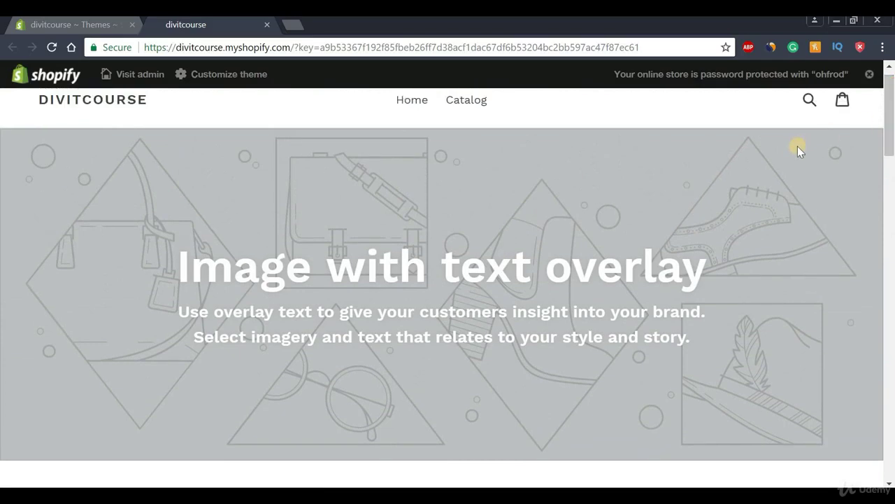